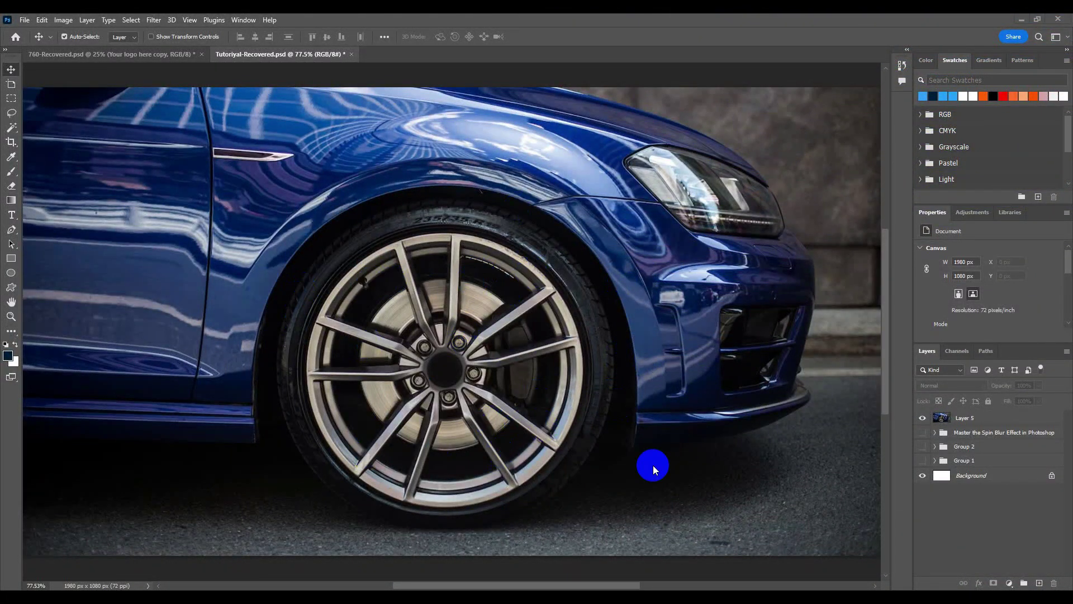
# Duplicate the car photo Layer 5, keeping the default name Layer 5 copy 2.
pyautogui.click(976, 420)
pyautogui.rightClick(979, 421)
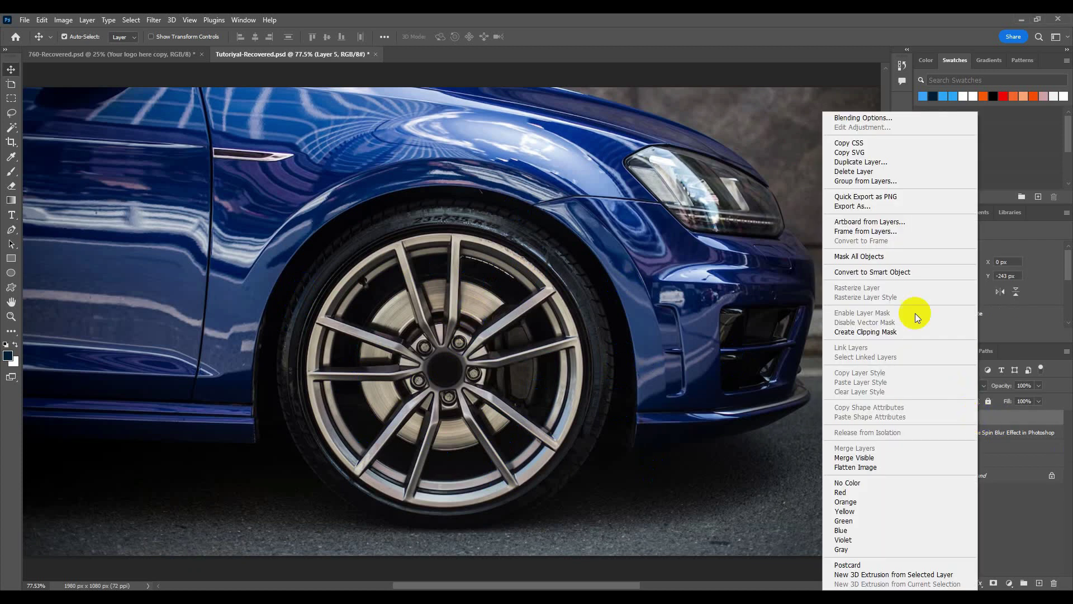
pyautogui.click(905, 163)
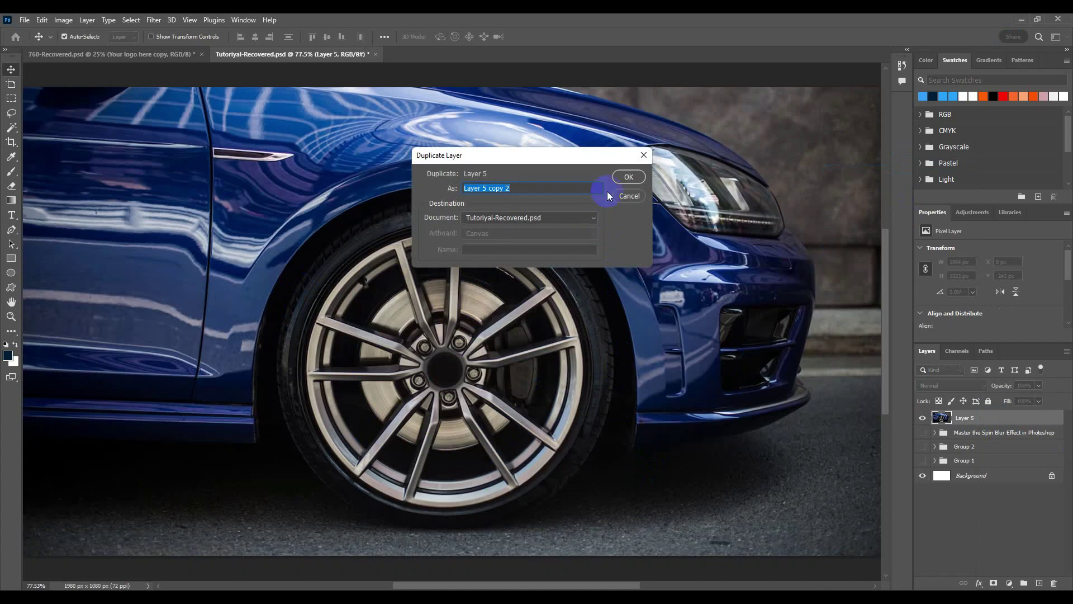
pyautogui.click(630, 177)
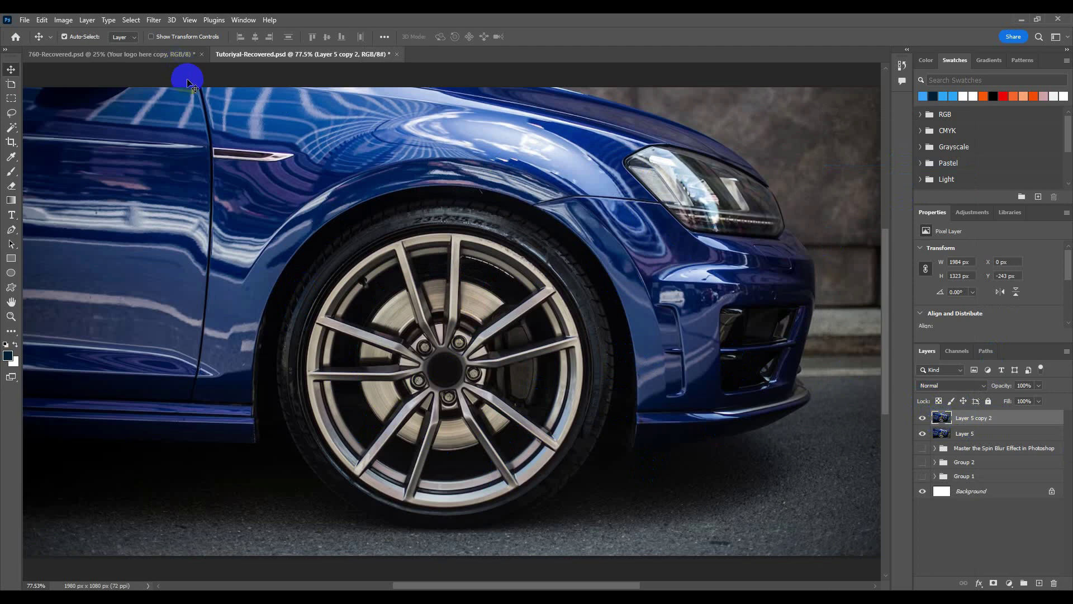
# Start a Blur Gallery Spin Blur on Layer 5 copy 2.
pyautogui.click(154, 20)
pyautogui.moveTo(172, 173)
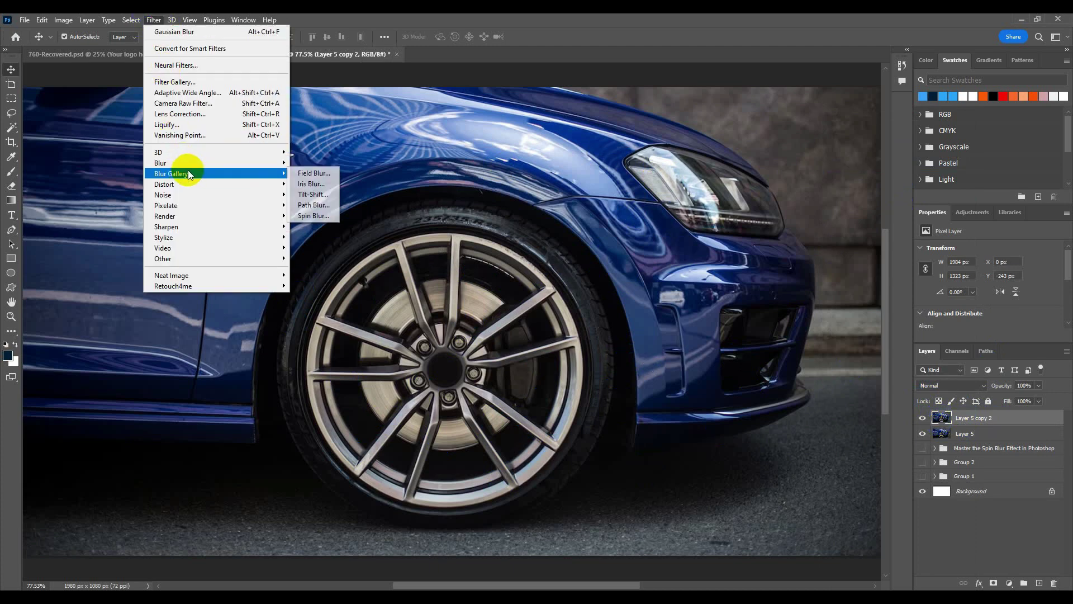
pyautogui.click(922, 432)
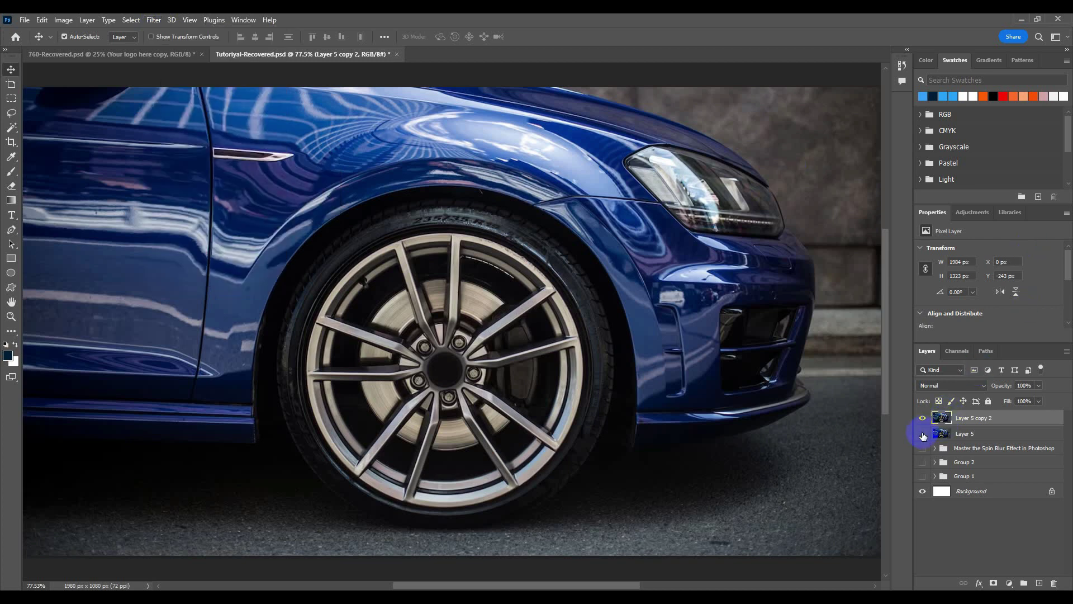
pyautogui.click(154, 20)
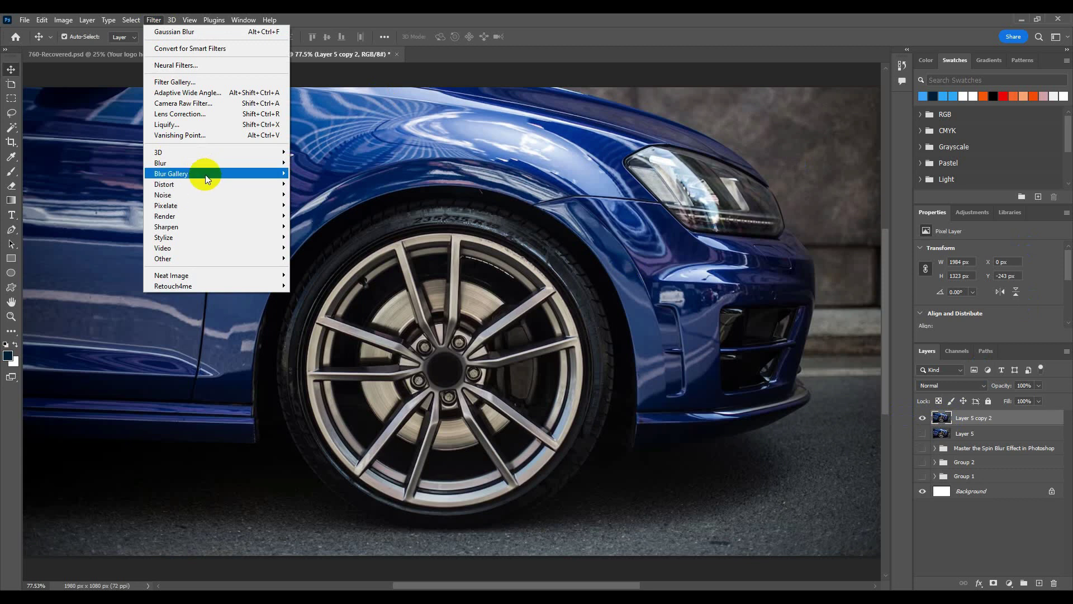
pyautogui.moveTo(171, 173)
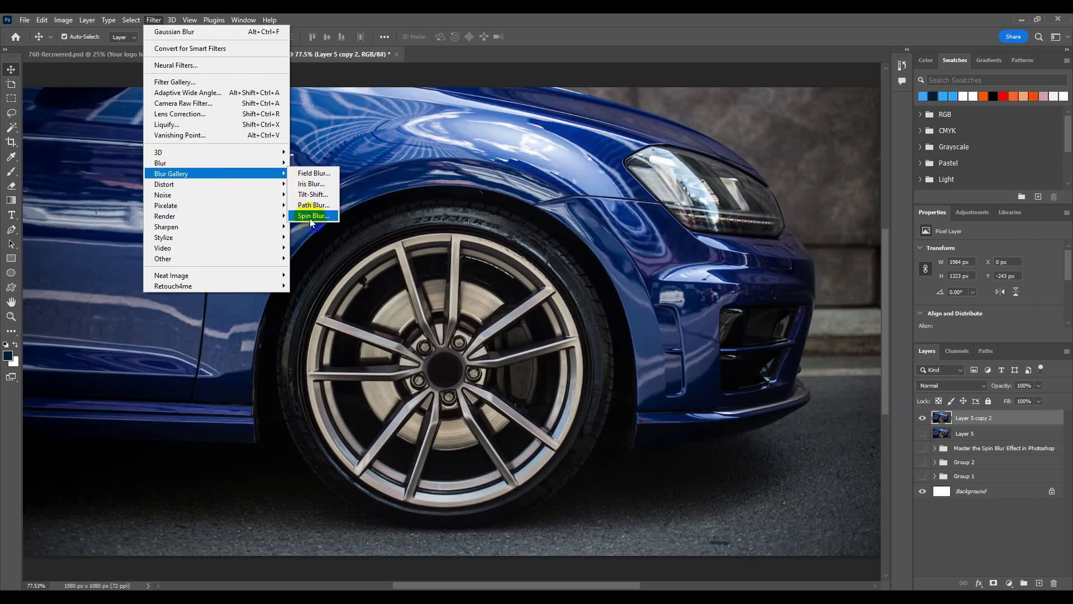
pyautogui.click(309, 216)
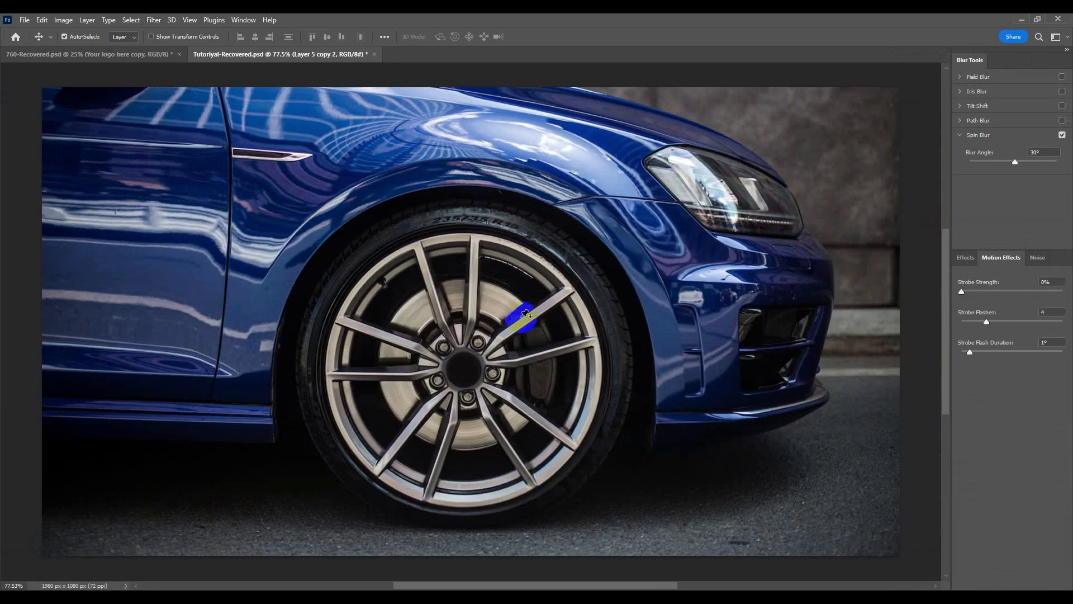
# Center a 16° spin blur on the front wheel hub, fit its ellipse to the rim, and add 15% strobe strength.
pyautogui.moveTo(525, 314); pyautogui.dragTo(472, 346)
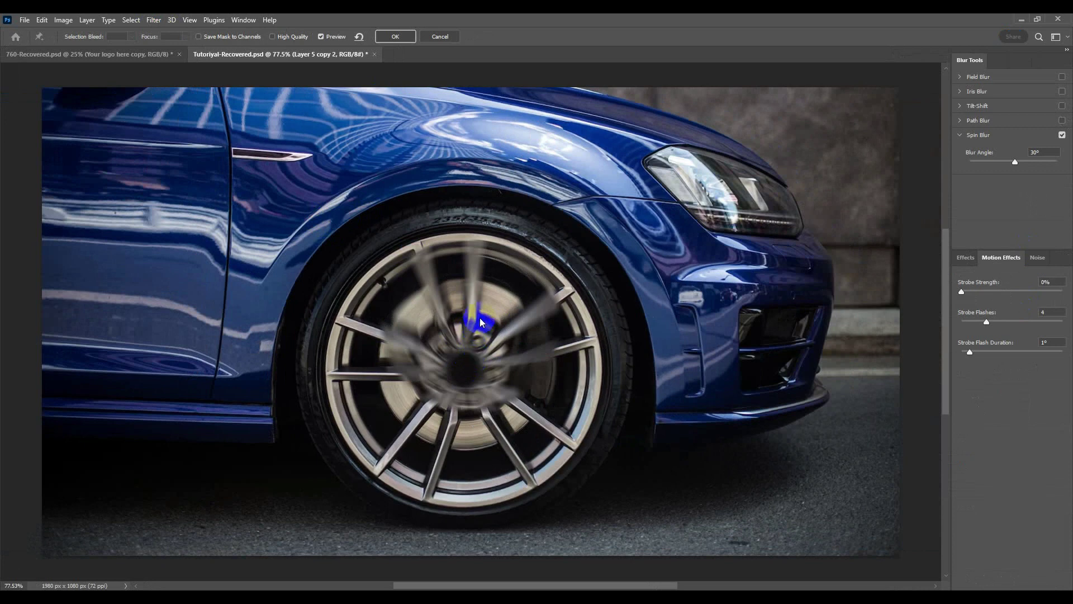
pyautogui.moveTo(476, 323)
pyautogui.mouseDown()
pyautogui.moveTo(469, 368)
pyautogui.moveTo(527, 308)
pyautogui.moveTo(426, 186)
pyautogui.moveTo(500, 225)
pyautogui.mouseUp()
pyautogui.moveTo(502, 409); pyautogui.dragTo(495, 447)
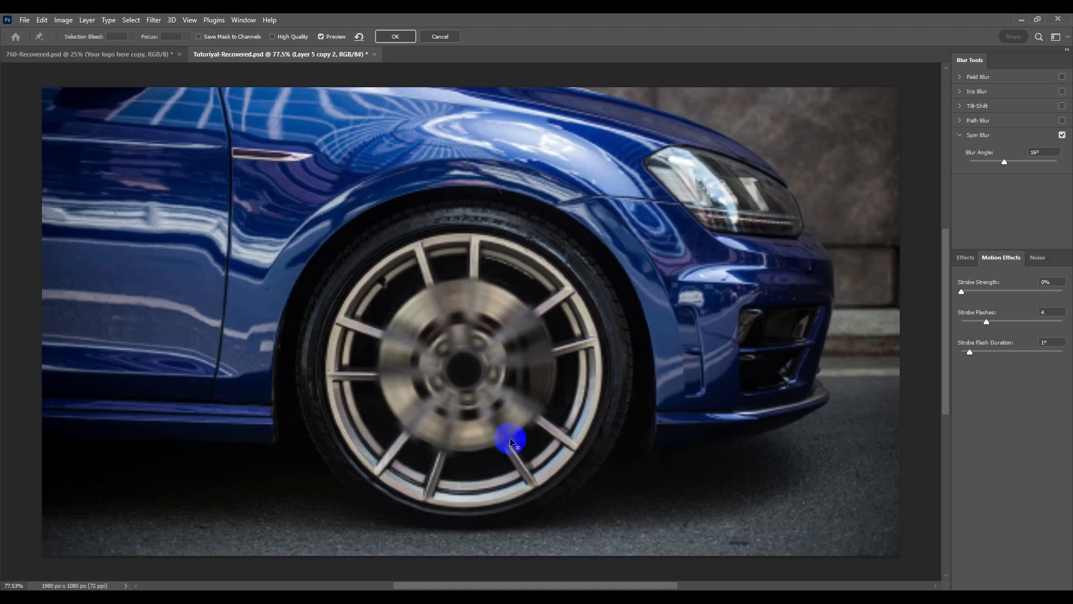
pyautogui.moveTo(494, 446); pyautogui.dragTo(526, 437)
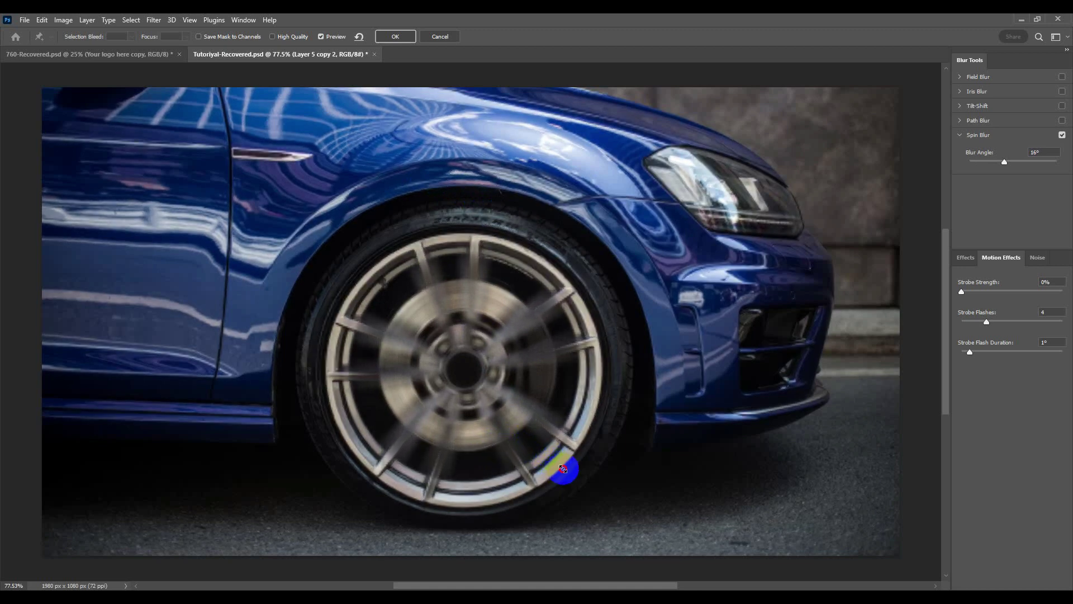
pyautogui.moveTo(526, 436); pyautogui.dragTo(603, 512)
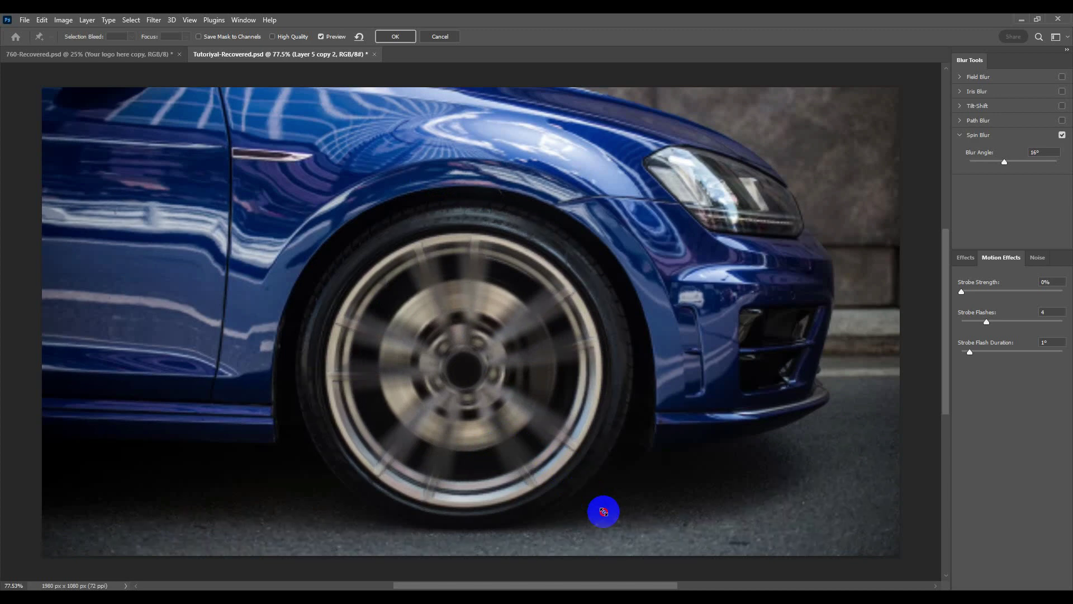
pyautogui.moveTo(604, 511)
pyautogui.mouseDown()
pyautogui.moveTo(625, 536)
pyautogui.moveTo(559, 451)
pyautogui.moveTo(631, 537)
pyautogui.mouseUp()
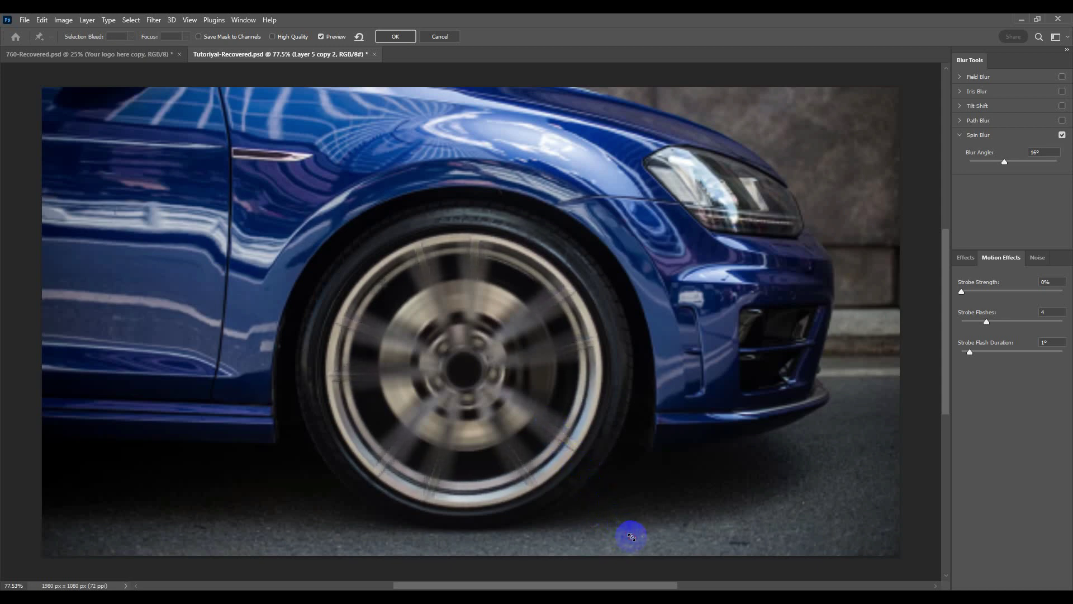
pyautogui.scroll(-1, 615, 458)
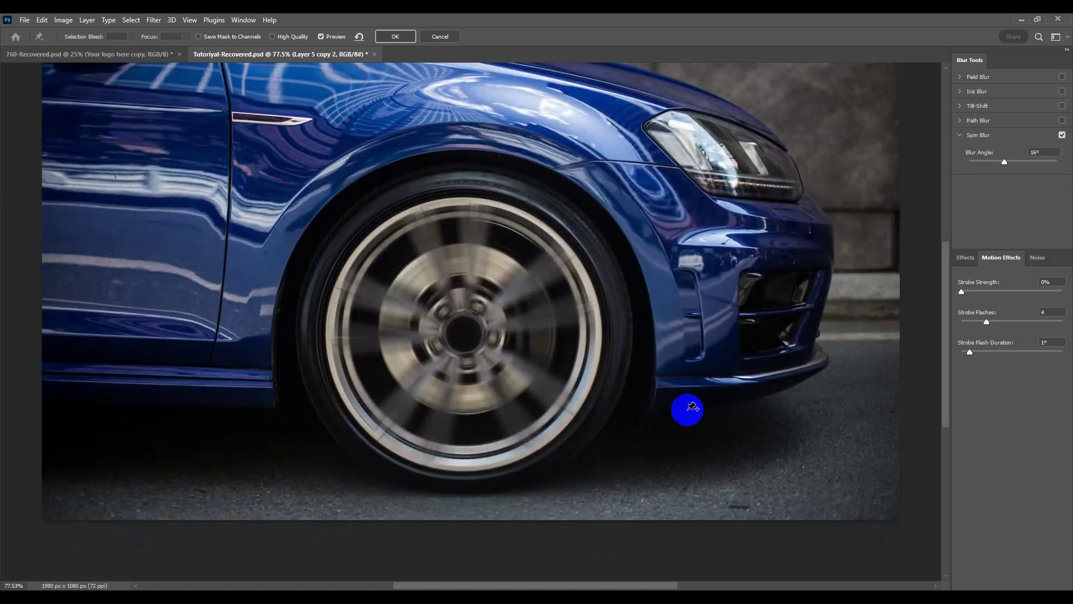
pyautogui.moveTo(962, 291)
pyautogui.mouseDown()
pyautogui.moveTo(1062, 301)
pyautogui.moveTo(978, 297)
pyautogui.moveTo(1035, 318)
pyautogui.moveTo(967, 318)
pyautogui.moveTo(1046, 318)
pyautogui.moveTo(1019, 321)
pyautogui.mouseUp()
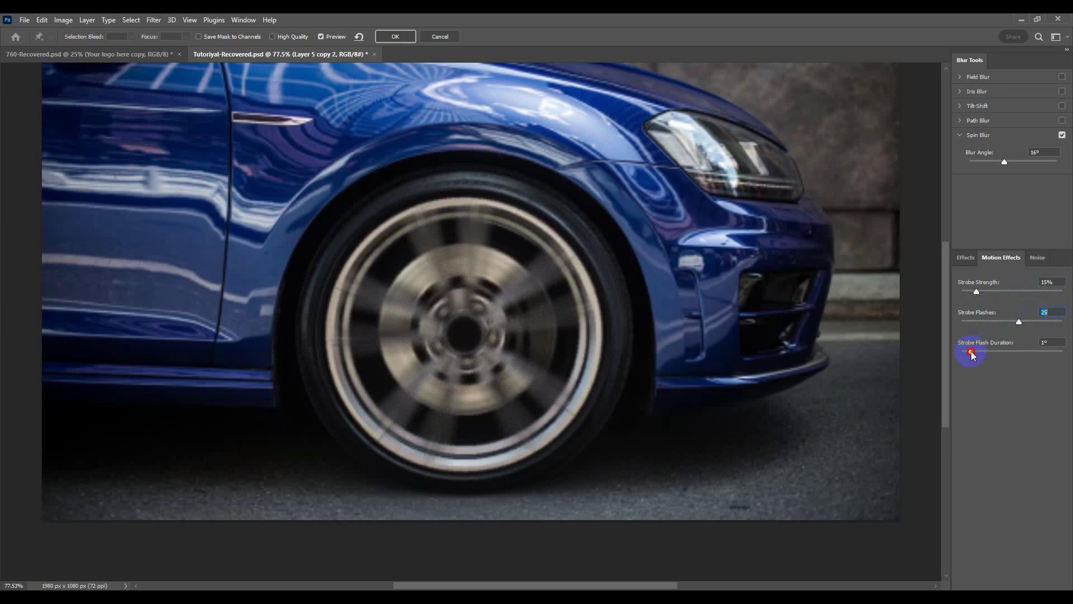
# Set the strobe flash duration to 4° and fine-tune the blur angle to 17°.
pyautogui.moveTo(971, 351); pyautogui.dragTo(999, 357)
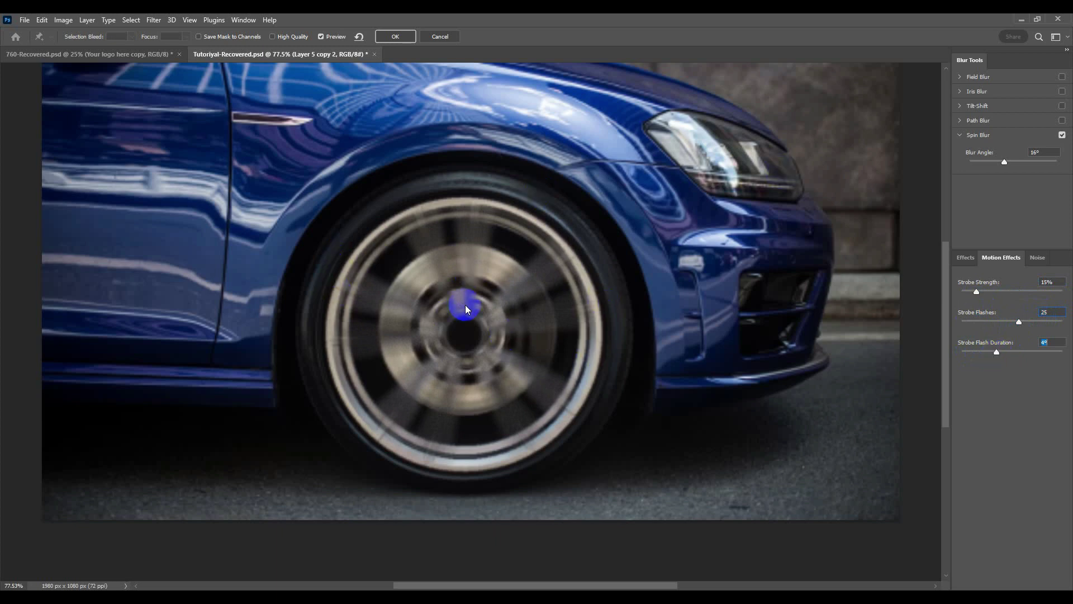
pyautogui.click(1004, 162)
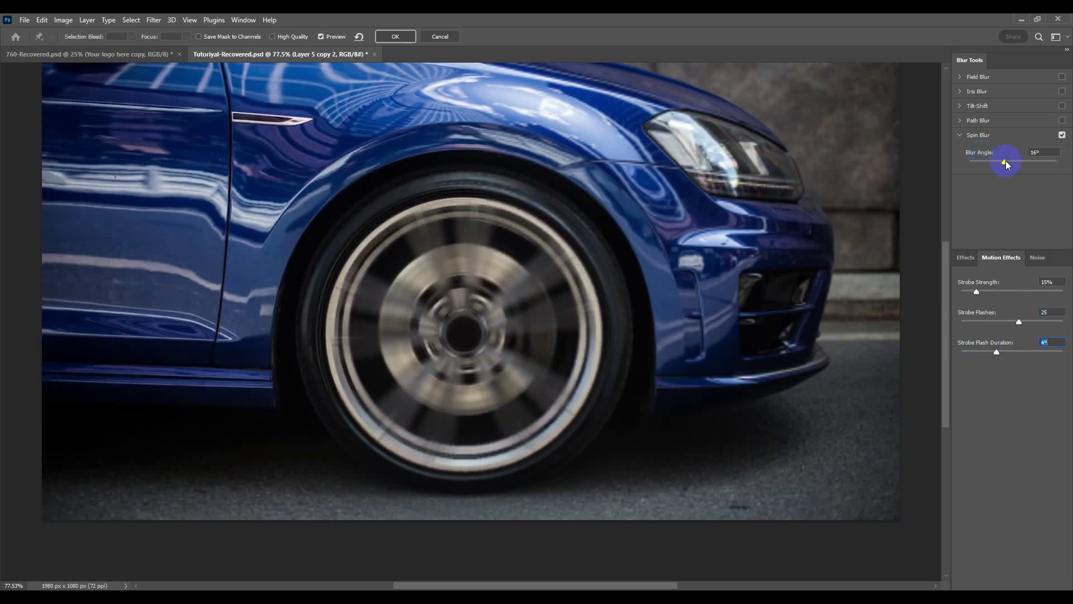
pyautogui.moveTo(1006, 162); pyautogui.dragTo(1025, 162)
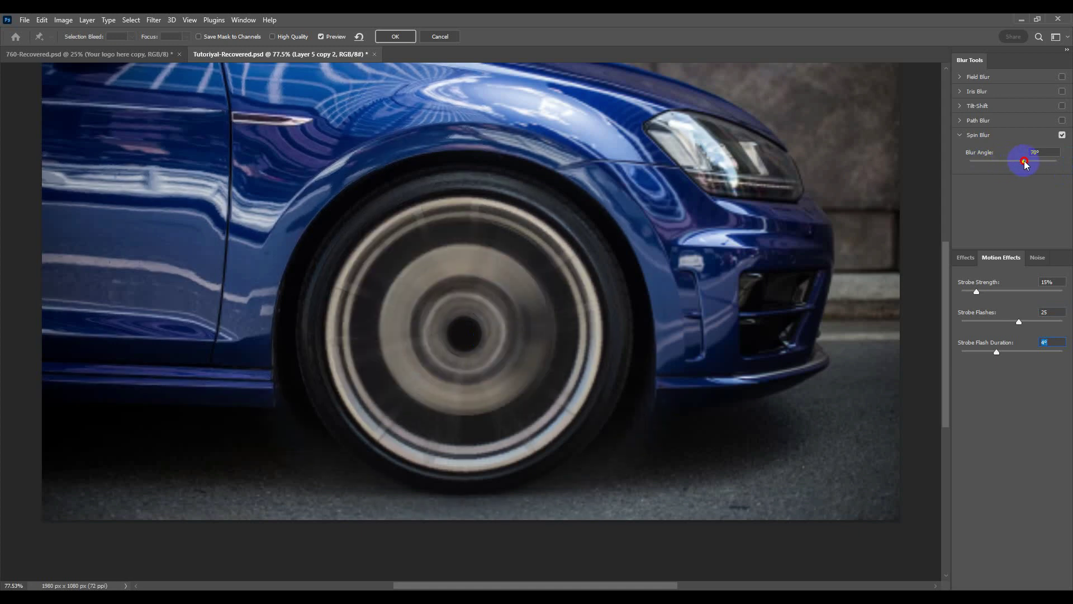
pyautogui.moveTo(1024, 165); pyautogui.dragTo(1008, 171)
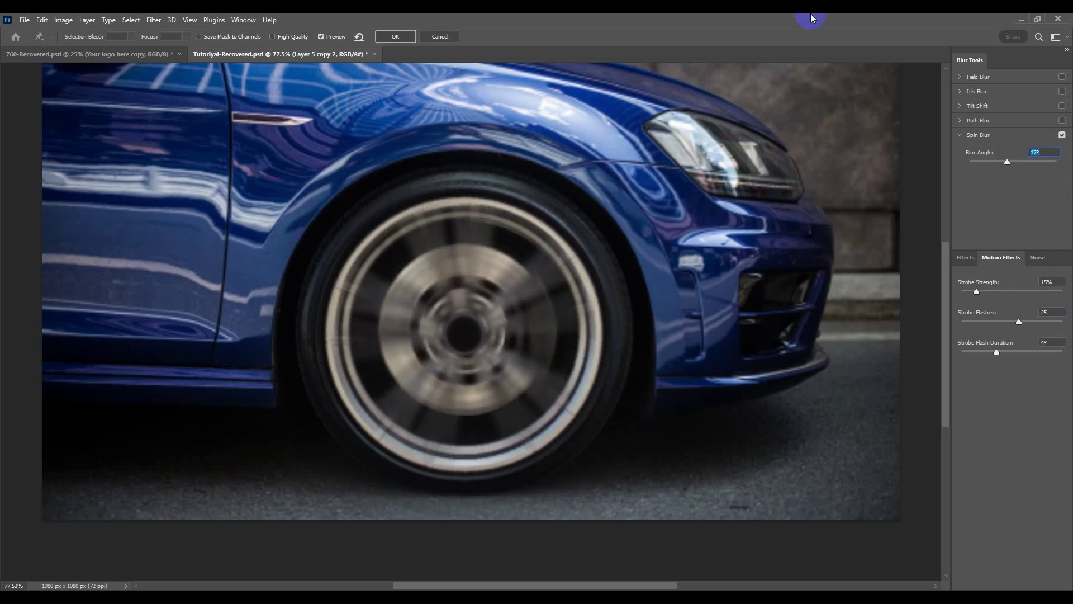
# Commit the spin blur, toggle Layer 5's visibility to compare, and leave Layer 5 hidden.
pyautogui.click(397, 38)
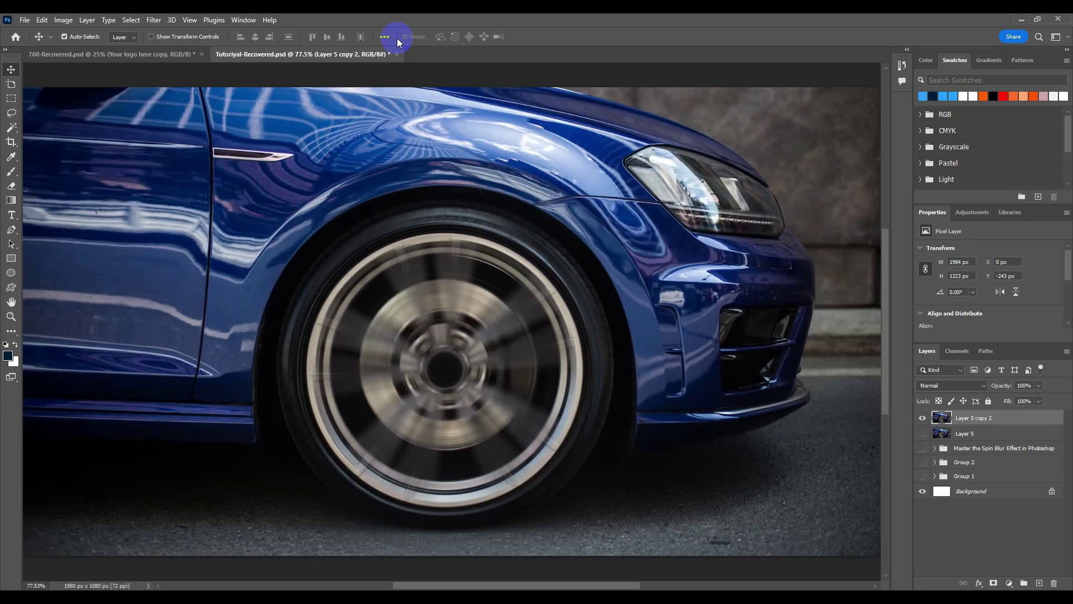
pyautogui.keyDown('alt'); pyautogui.click(923, 434); pyautogui.keyUp('alt')
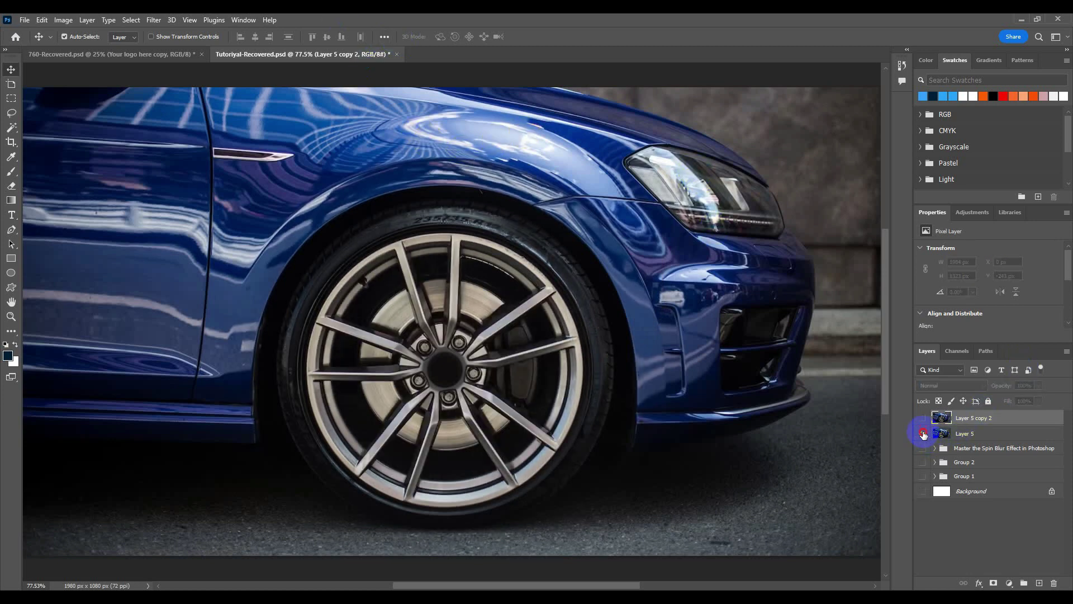
pyautogui.keyDown('alt'); pyautogui.click(923, 434); pyautogui.keyUp('alt')
pyautogui.keyDown('alt'); pyautogui.click(923, 433); pyautogui.keyUp('alt')
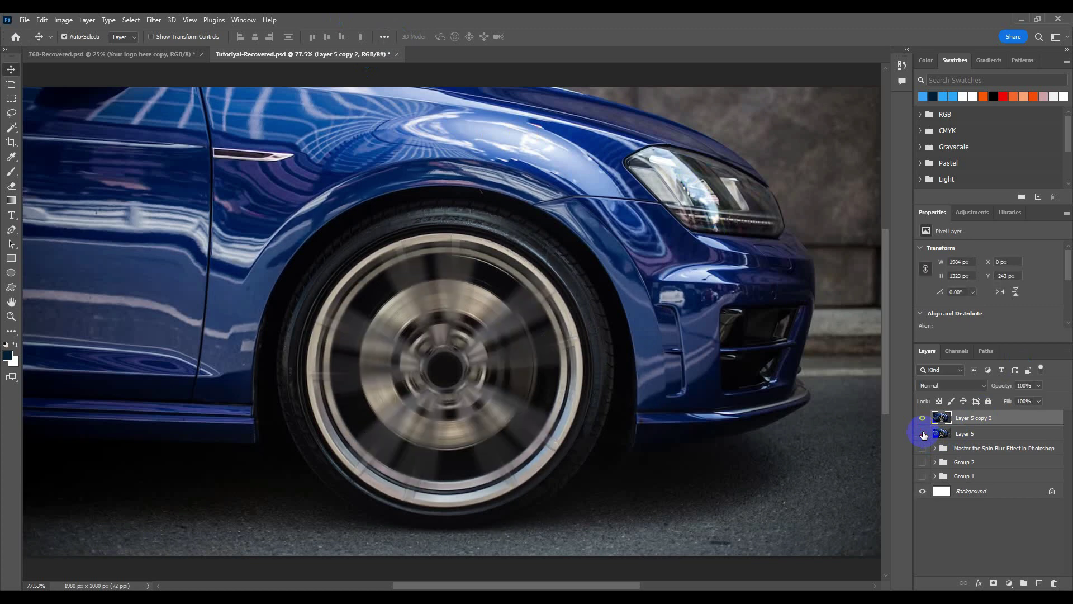
pyautogui.keyDown('alt'); pyautogui.click(923, 434); pyautogui.keyUp('alt')
pyautogui.keyDown('alt'); pyautogui.click(923, 434); pyautogui.keyUp('alt')
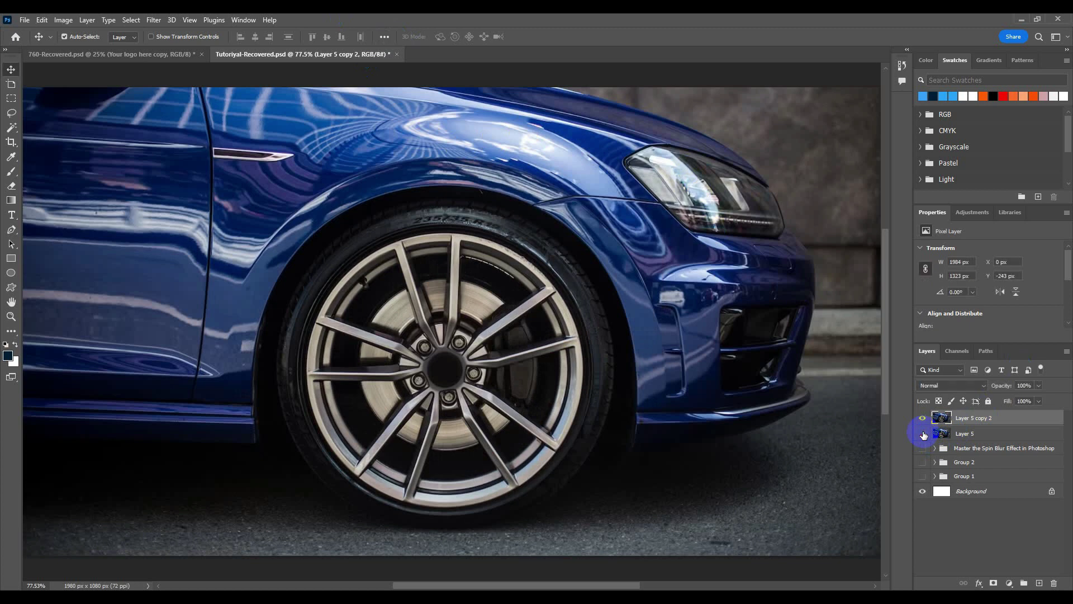
pyautogui.keyDown('alt'); pyautogui.click(923, 434); pyautogui.keyUp('alt')
pyautogui.click(923, 433)
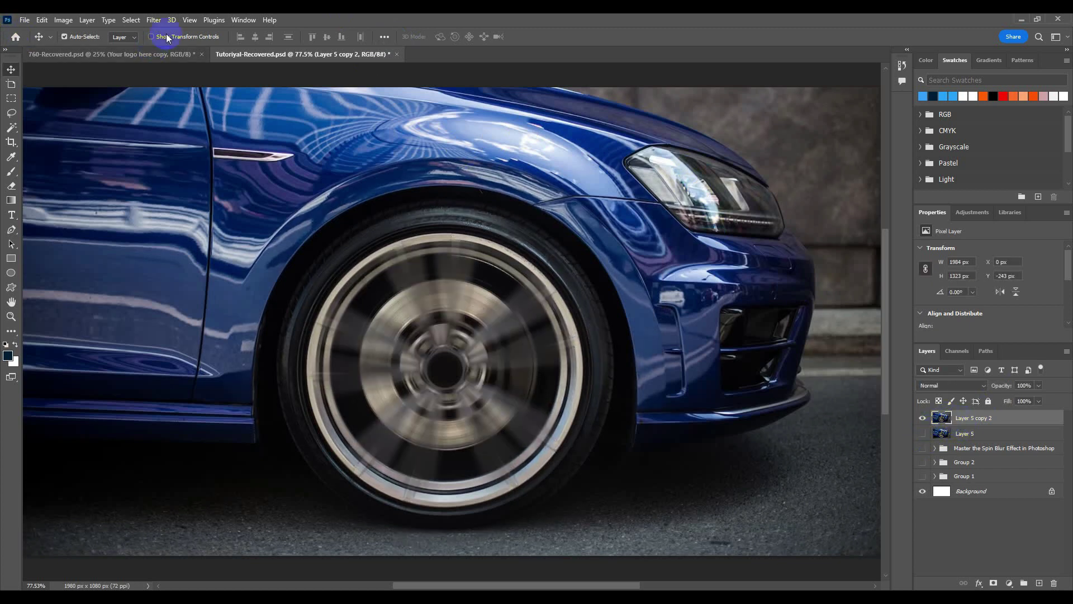
# Select the car body with Select Subject plus Quick Selection and copy it to Layer 8.
pyautogui.click(129, 19)
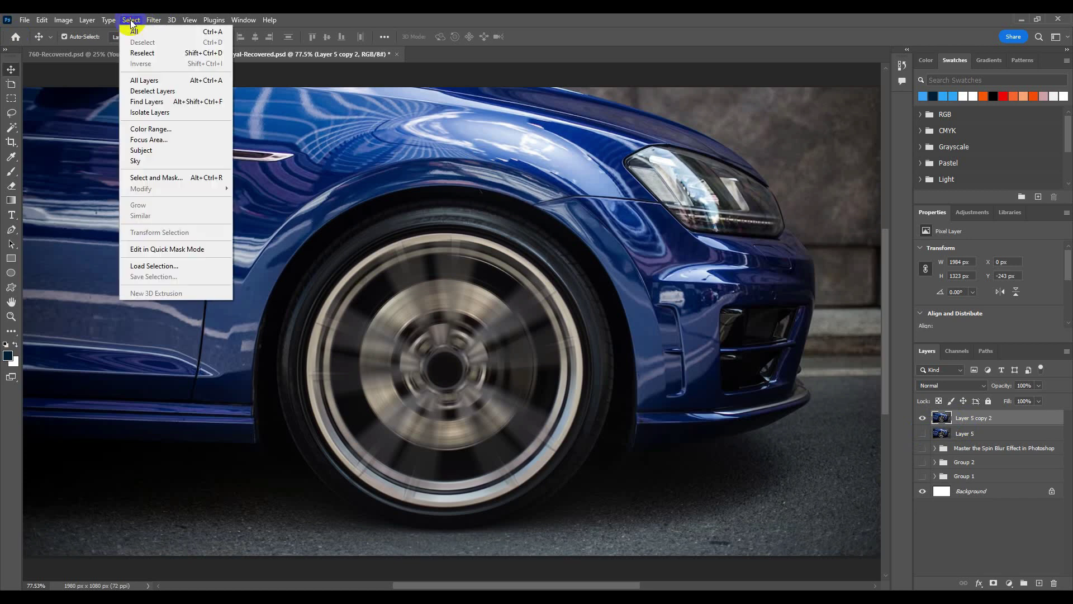
pyautogui.click(148, 151)
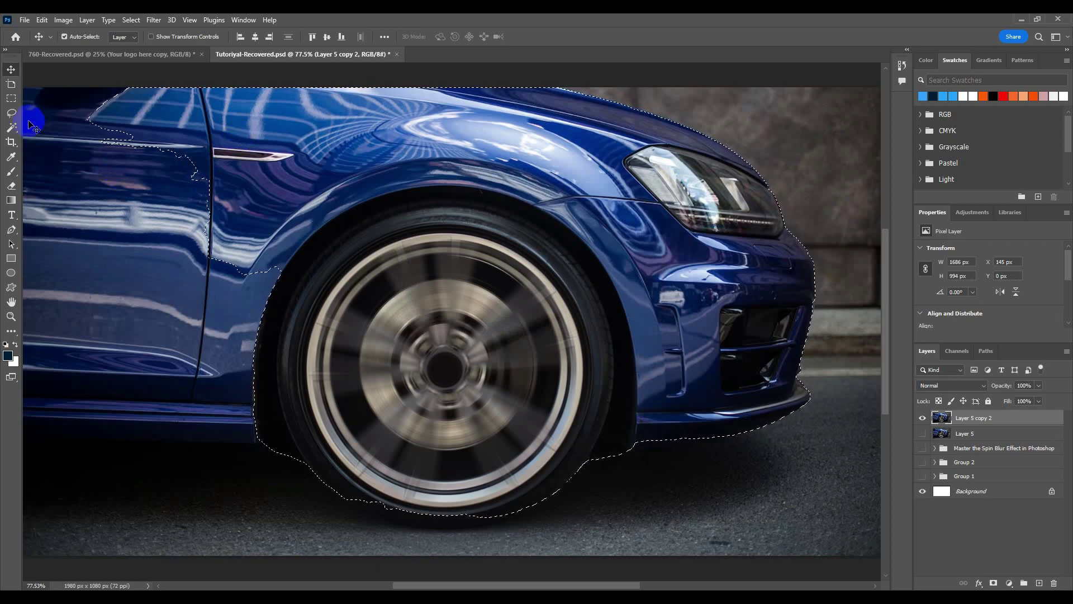
pyautogui.click(11, 127)
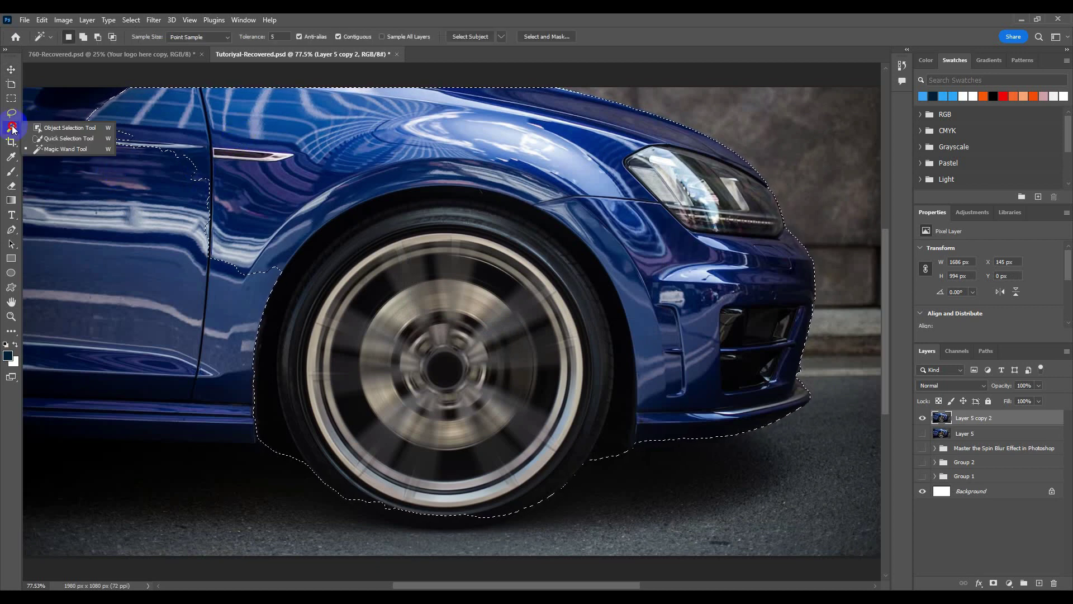
pyautogui.click(65, 140)
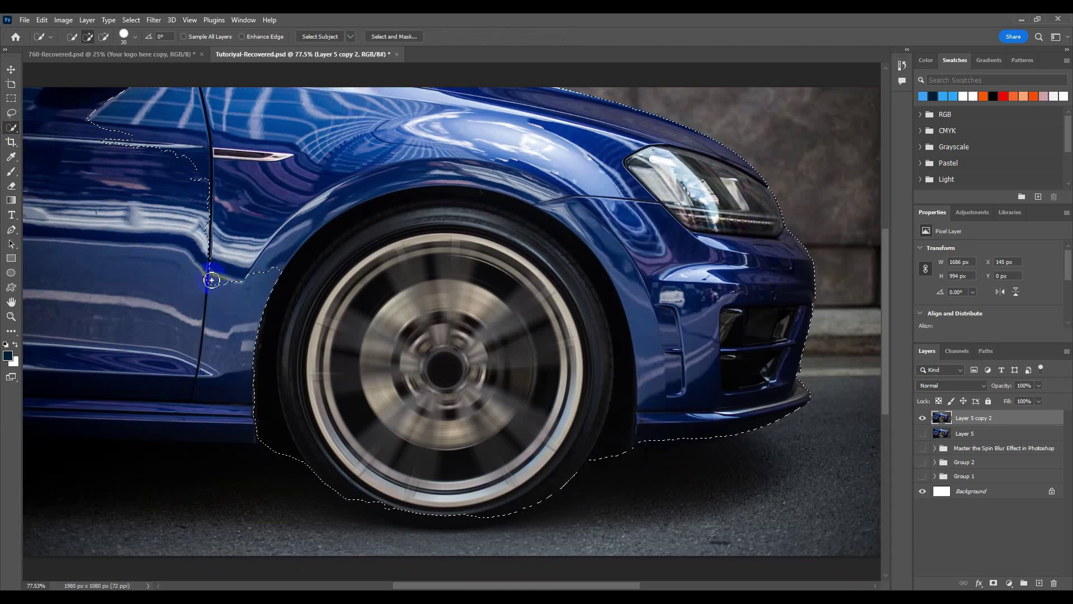
pyautogui.moveTo(263, 407)
pyautogui.mouseDown()
pyautogui.moveTo(242, 419)
pyautogui.moveTo(122, 292)
pyautogui.moveTo(215, 280)
pyautogui.moveTo(232, 242)
pyautogui.moveTo(307, 227)
pyautogui.moveTo(179, 141)
pyautogui.moveTo(206, 136)
pyautogui.moveTo(137, 89)
pyautogui.mouseUp()
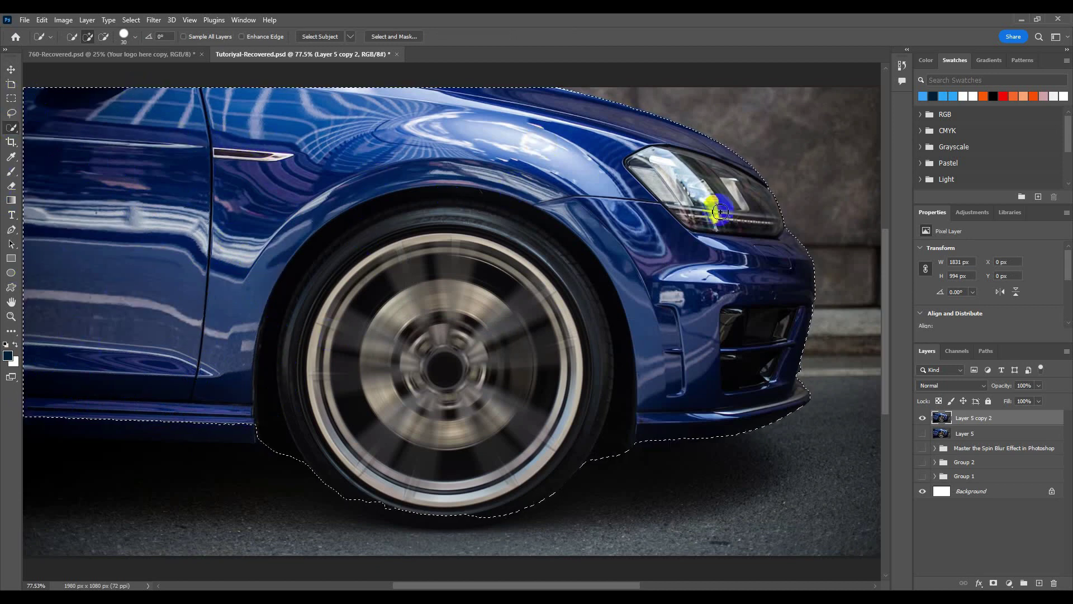
pyautogui.hotkey('ctrl', 'j')
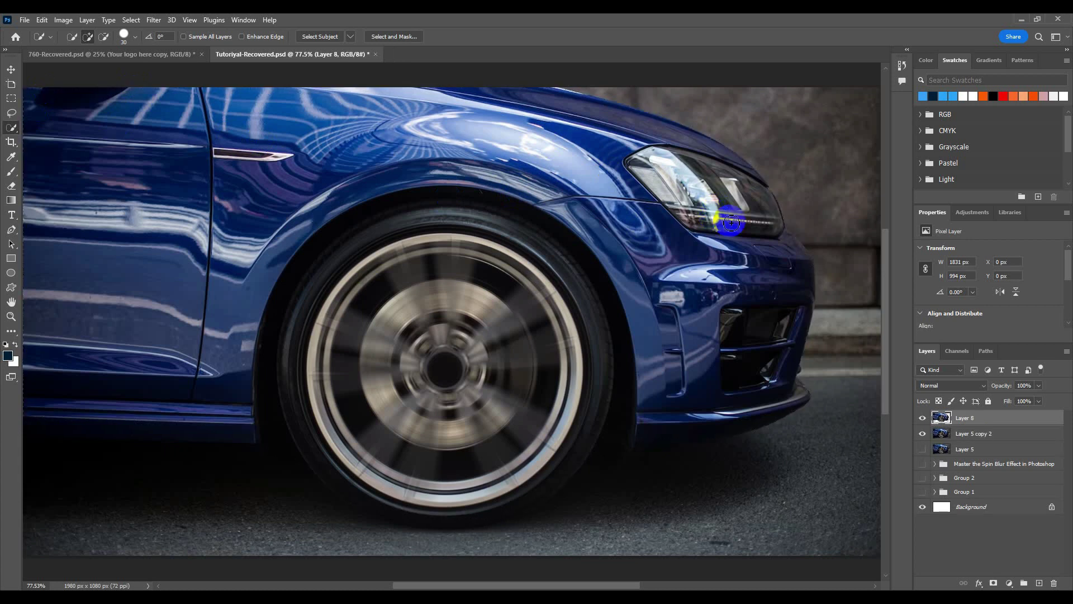
pyautogui.press('v')
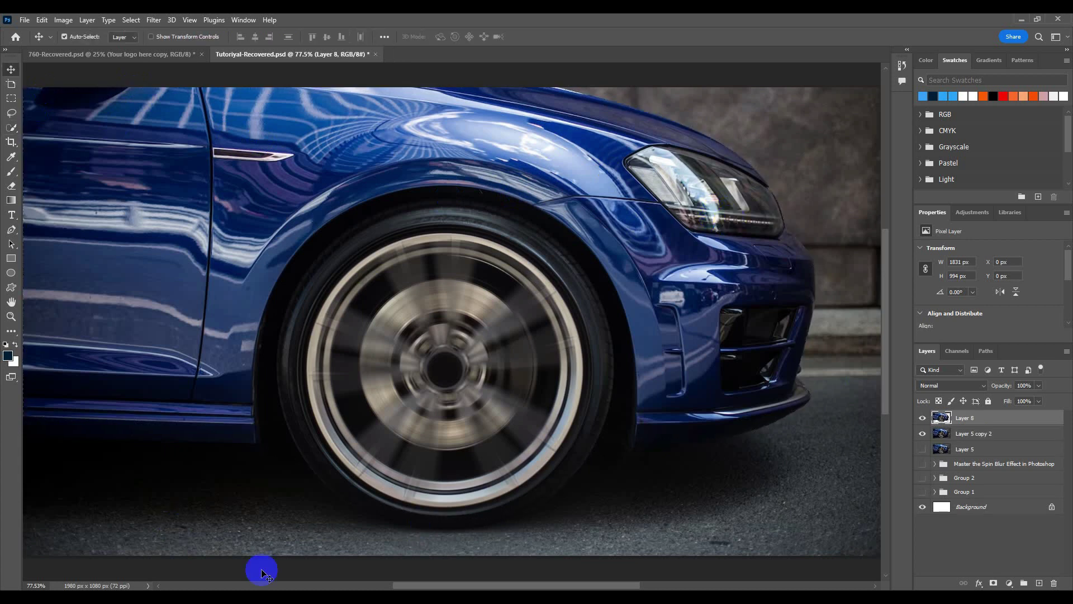
# Apply a Path Blur with 79 px End Point Speed to Layer 5 copy 2.
pyautogui.click(990, 435)
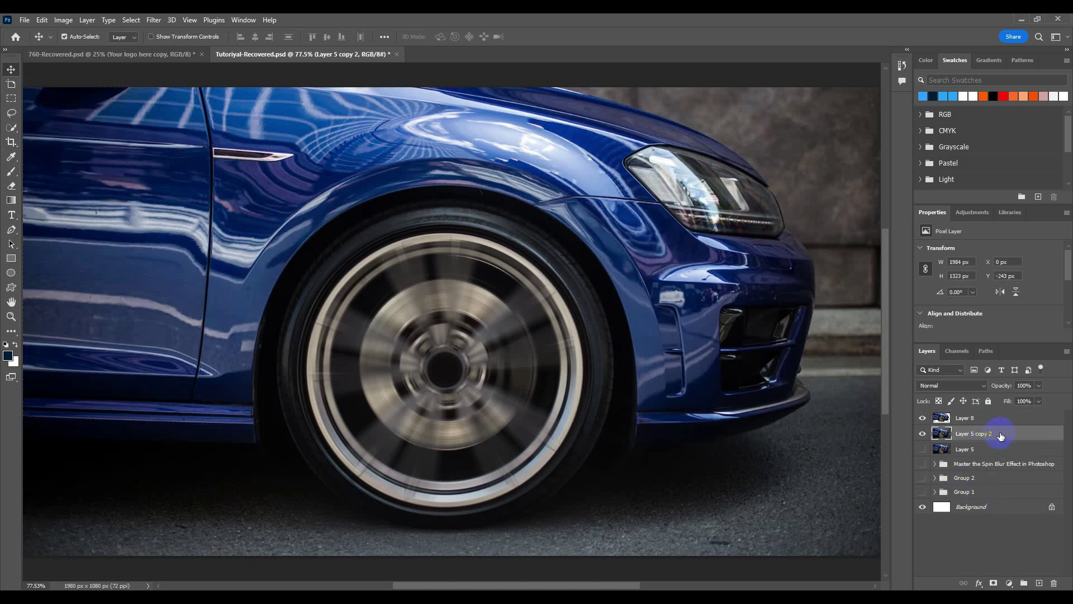
pyautogui.click(152, 21)
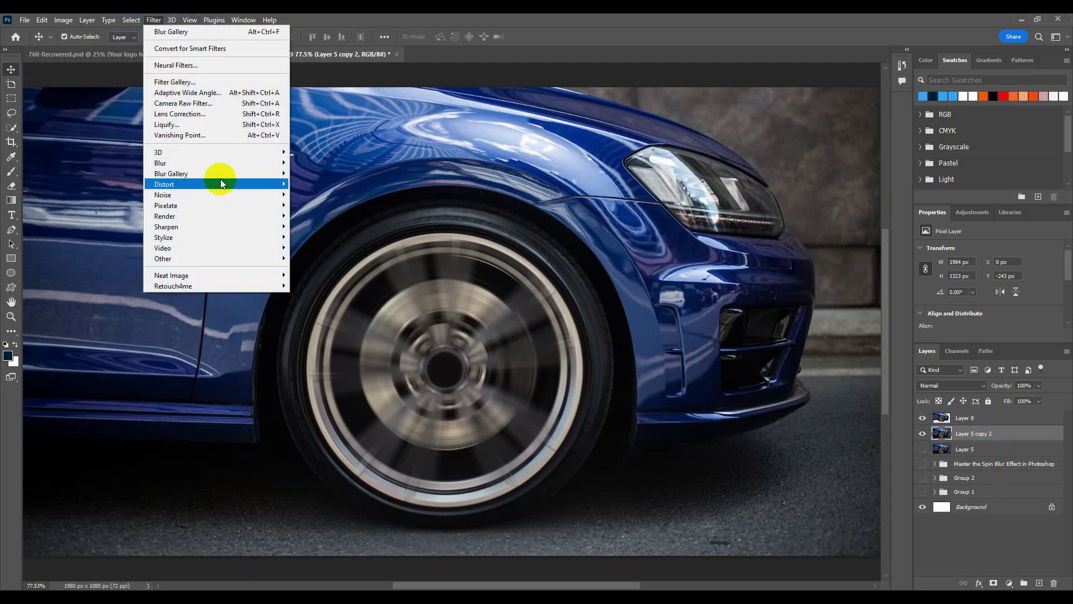
pyautogui.moveTo(171, 173)
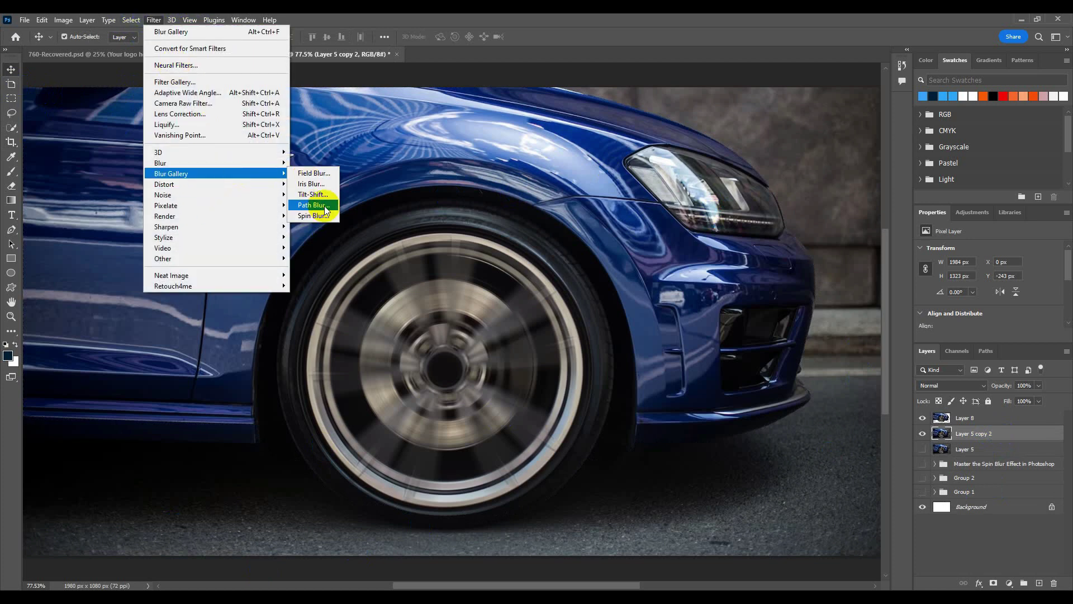
pyautogui.click(313, 205)
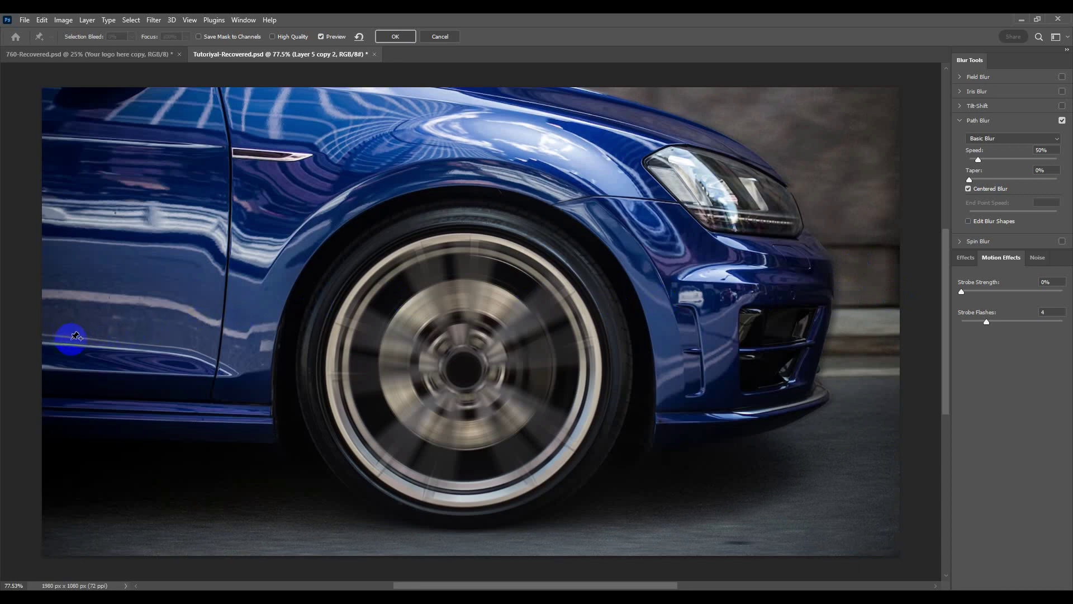
pyautogui.click(885, 309)
pyautogui.click(395, 38)
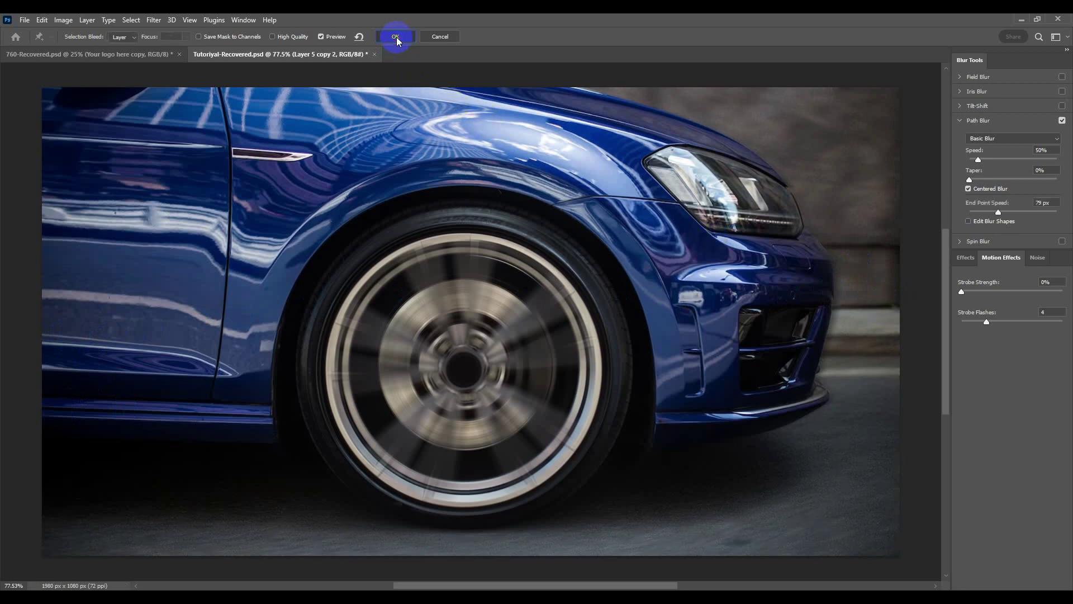
pyautogui.scroll(-2, 631, 411)
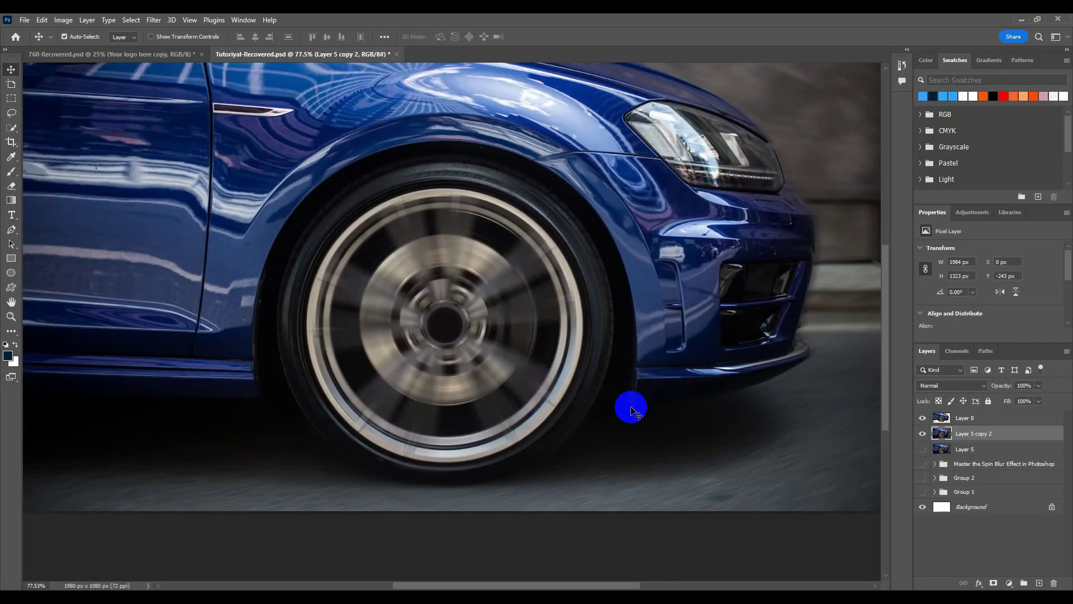
pyautogui.keyDown('alt'); pyautogui.click(925, 454); pyautogui.keyUp('alt')
pyautogui.keyDown('alt'); pyautogui.click(925, 454); pyautogui.keyUp('alt')
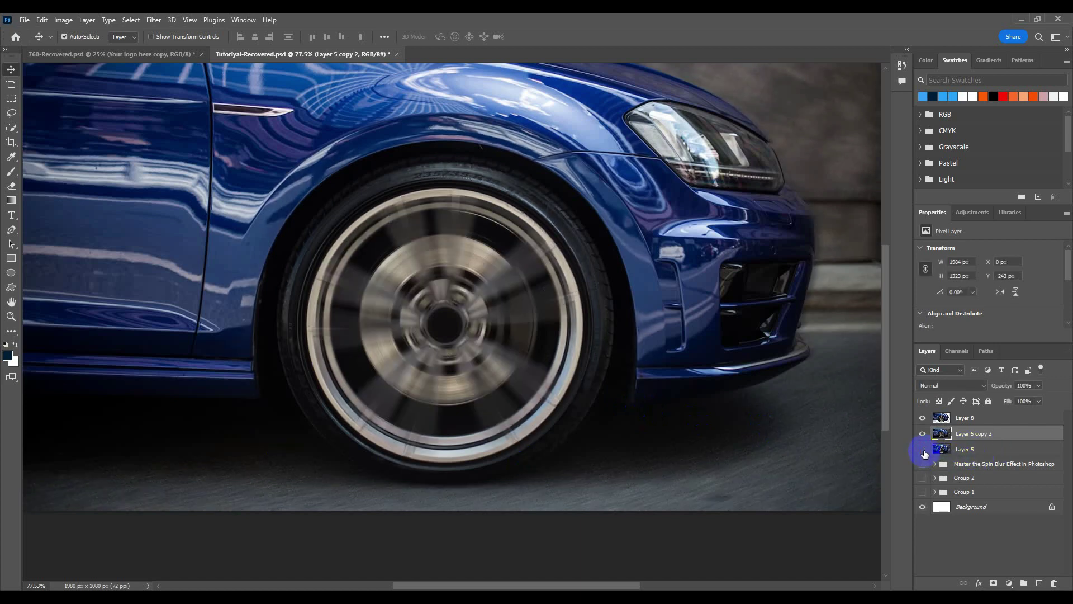
pyautogui.keyDown('alt'); pyautogui.click(925, 454); pyautogui.keyUp('alt')
pyautogui.keyDown('alt'); pyautogui.click(925, 454); pyautogui.keyUp('alt')
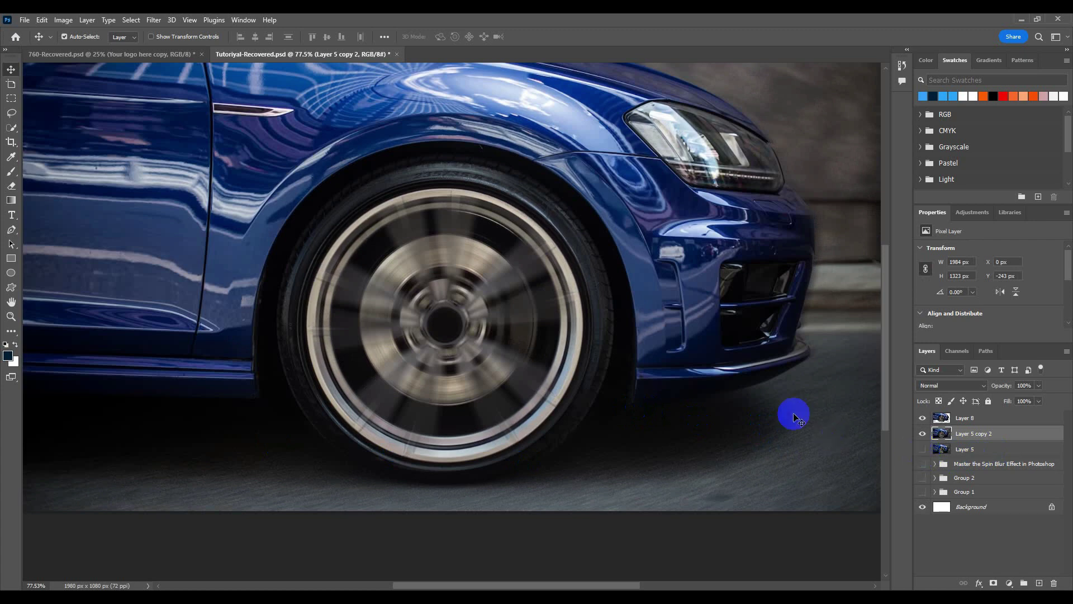
pyautogui.scroll(-3, 803, 311)
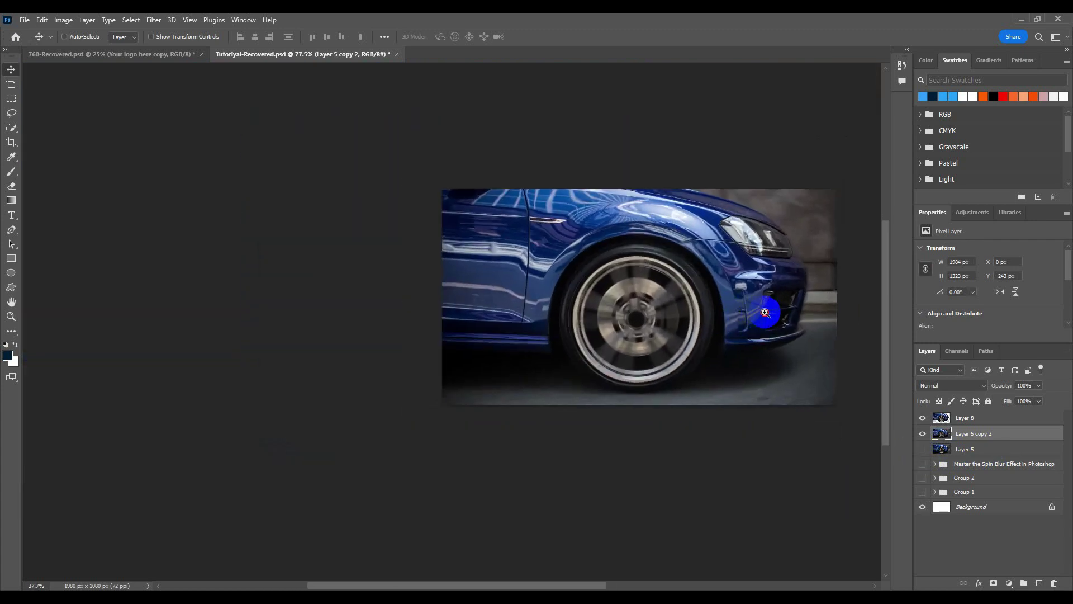
pyautogui.scroll(1, 766, 312)
pyautogui.scroll(1, 769, 325)
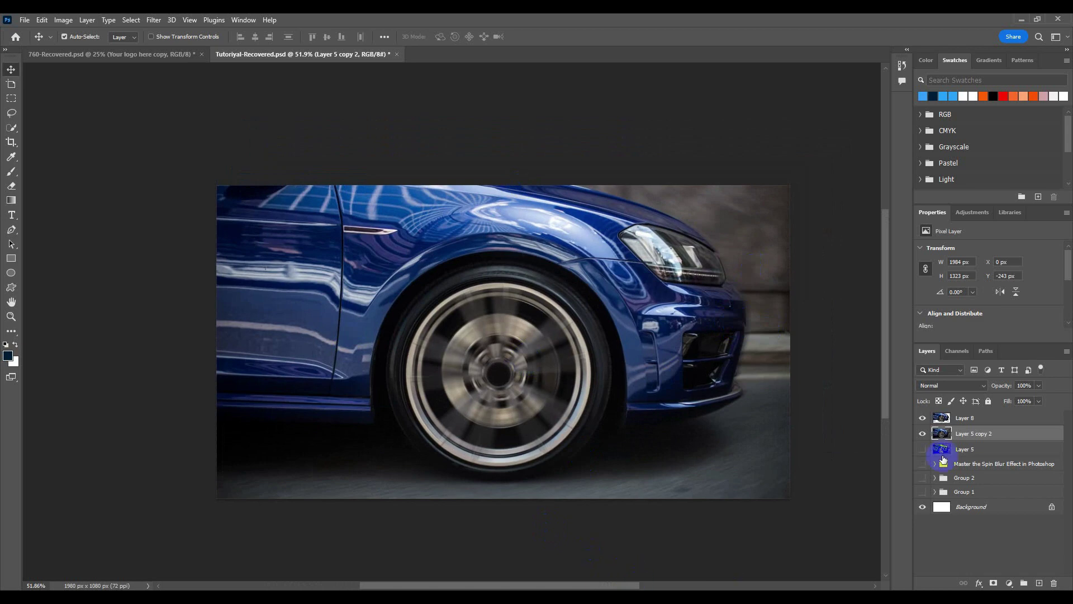
pyautogui.keyDown('alt'); pyautogui.click(923, 450); pyautogui.keyUp('alt')
pyautogui.keyDown('alt'); pyautogui.click(924, 449); pyautogui.keyUp('alt')
pyautogui.keyDown('alt'); pyautogui.click(924, 451); pyautogui.keyUp('alt')
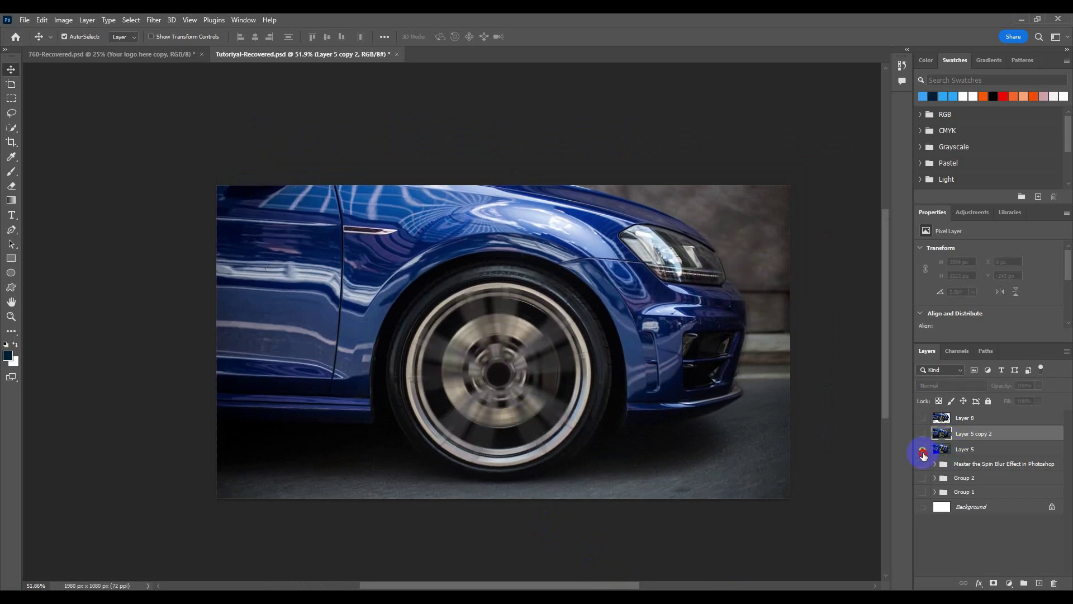
pyautogui.keyDown('alt'); pyautogui.click(924, 451); pyautogui.keyUp('alt')
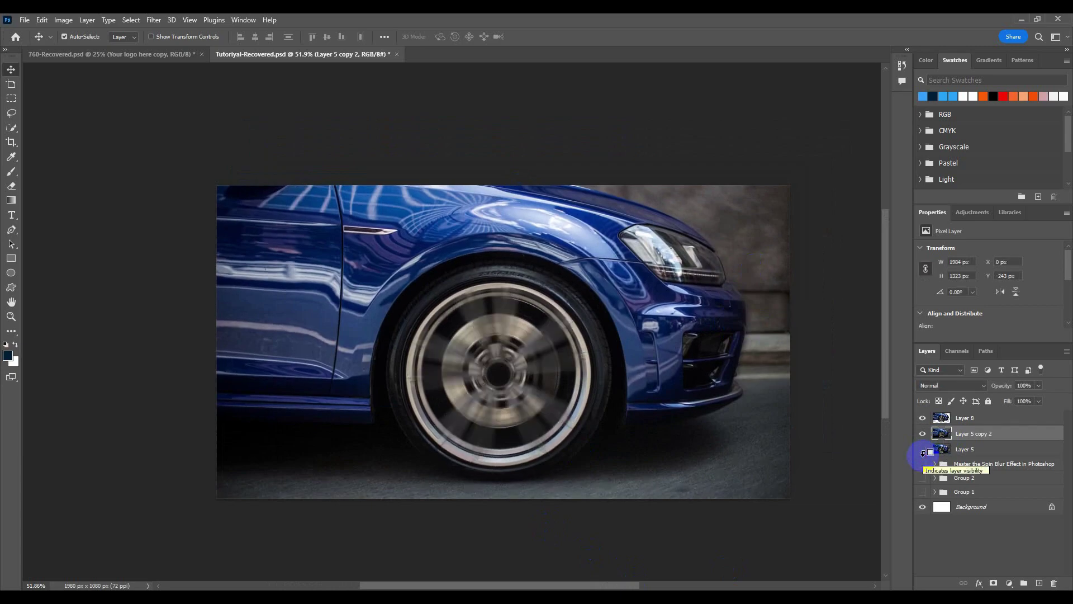
pyautogui.click(923, 450)
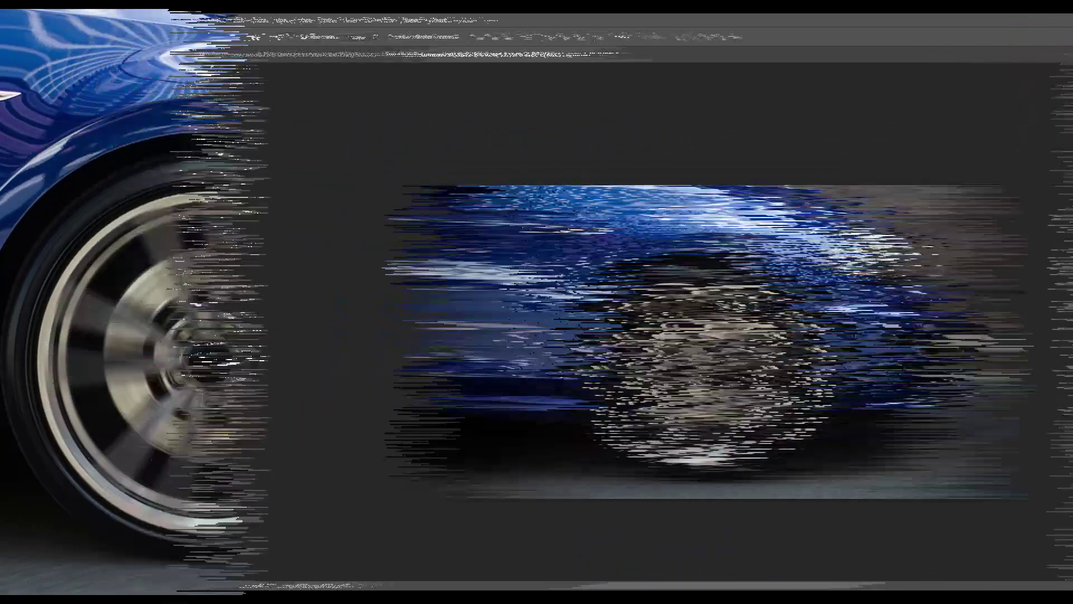